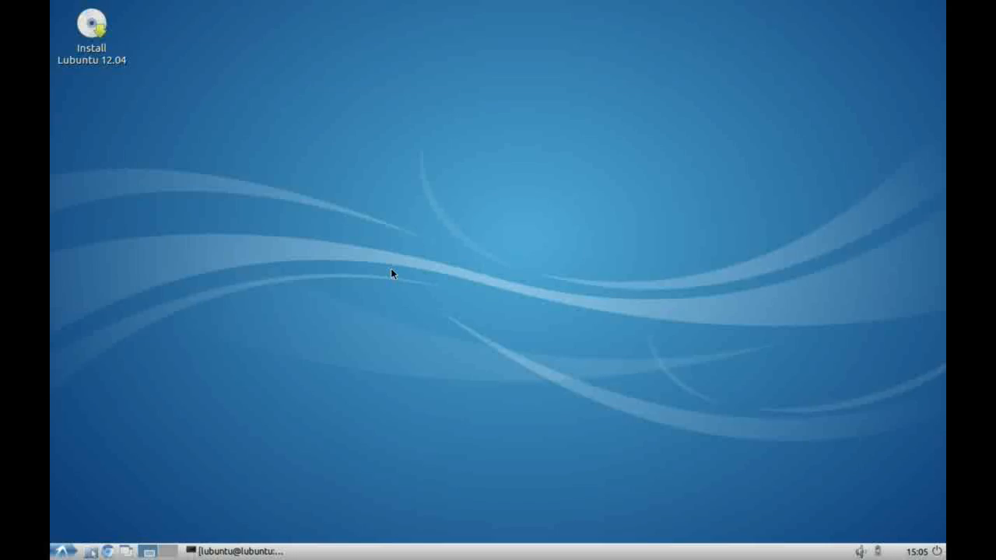
- Create a new desktop panel in addition to the existing taskbar
click(392, 270)
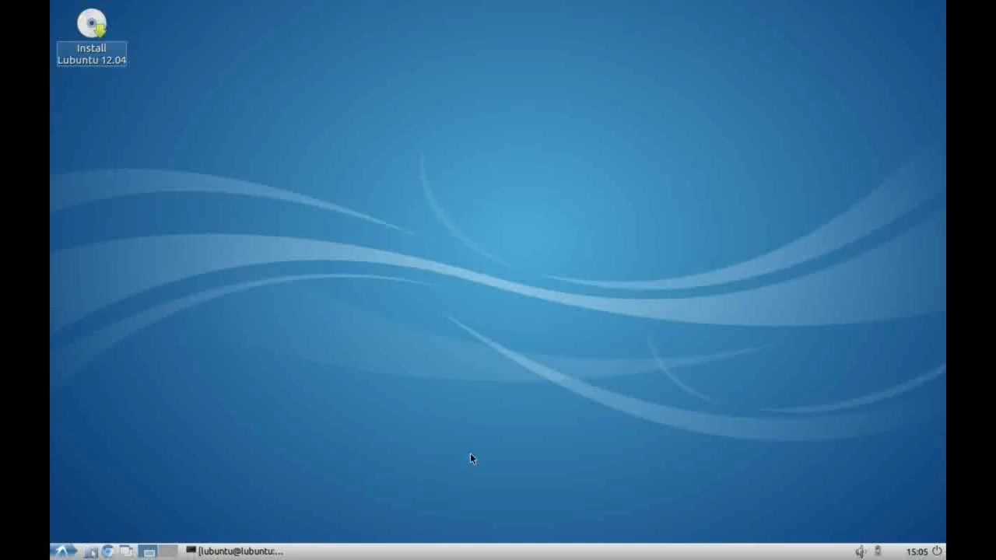
right_click(533, 553)
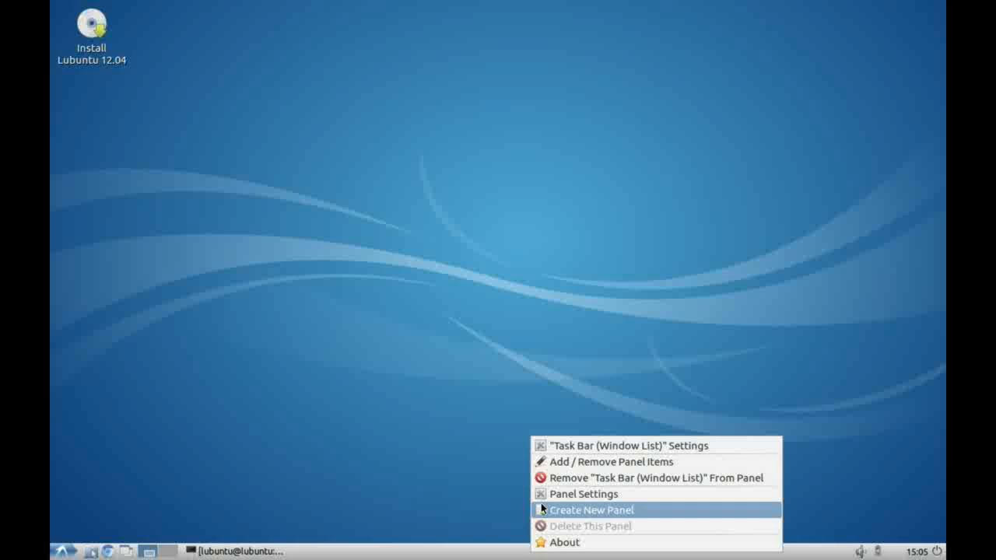
click(583, 511)
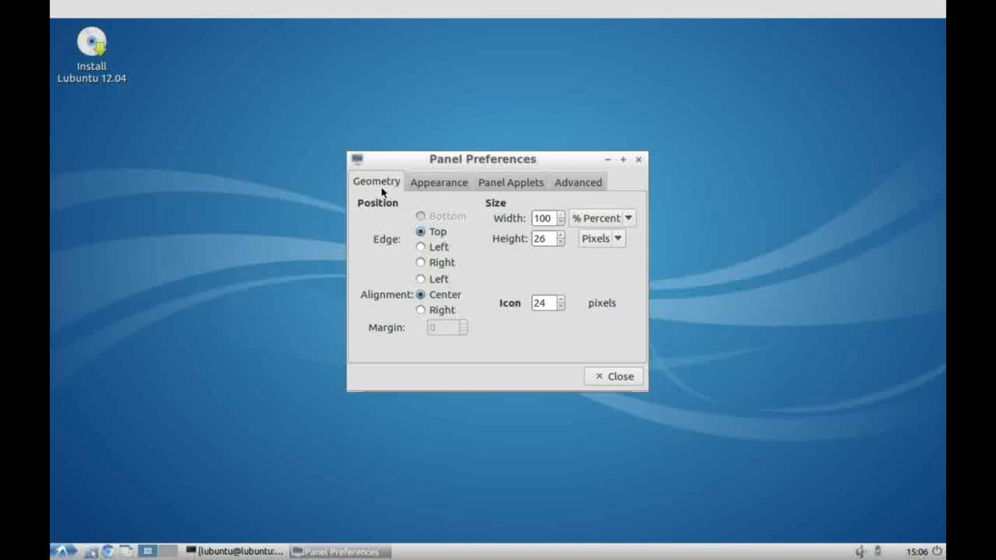
- Place the new panel on the right screen edge with a height of 50 percent and a width of 48 pixels
click(421, 247)
click(422, 263)
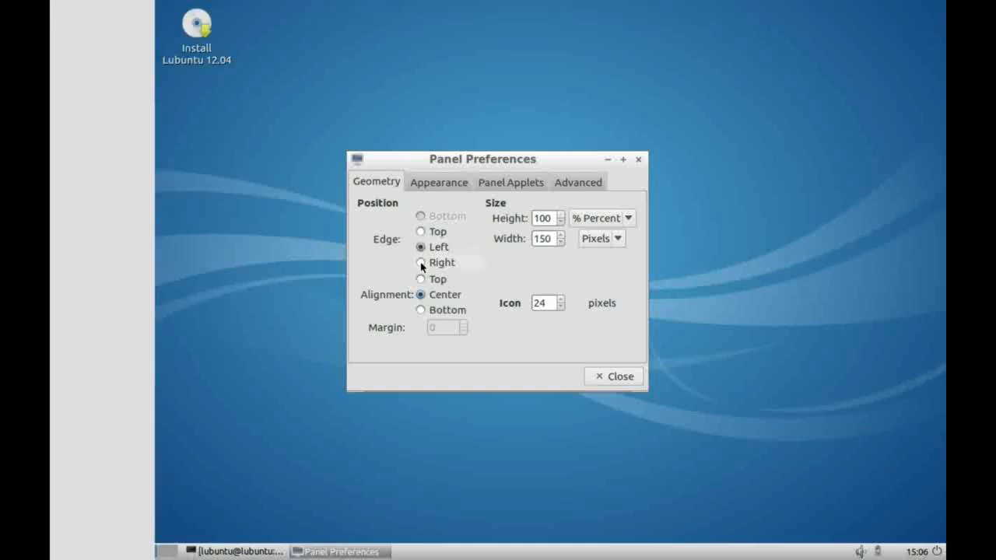
click(421, 231)
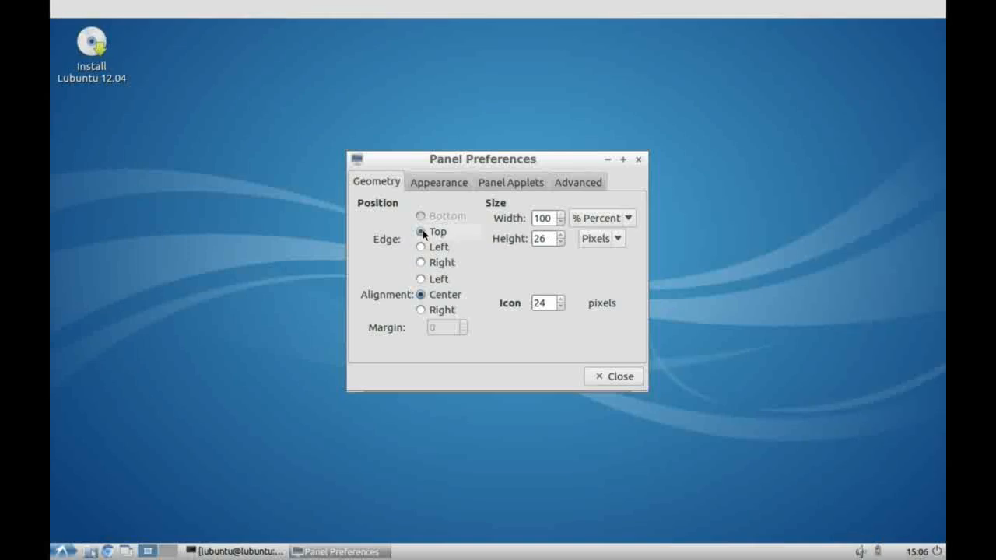
click(421, 247)
click(421, 263)
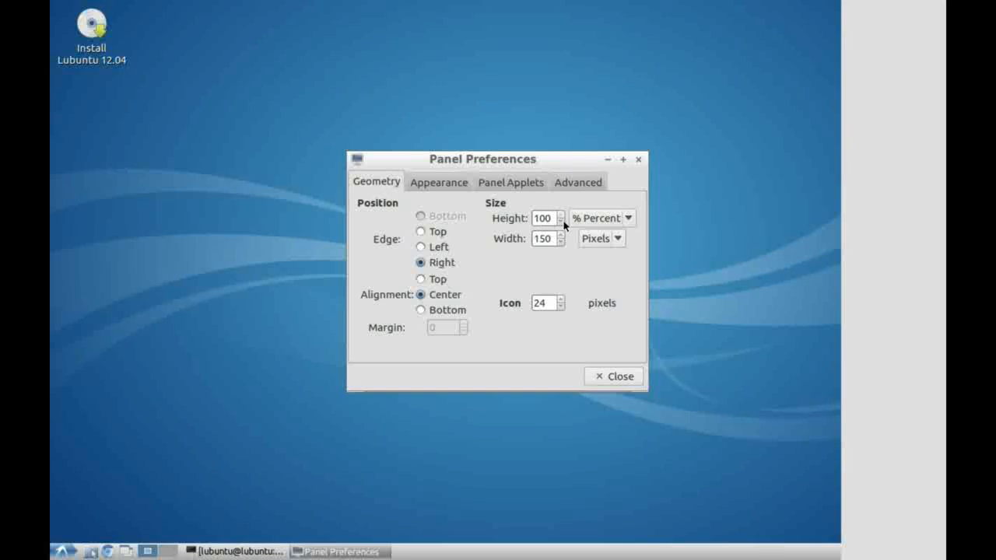
drag(561, 221, 560, 243)
click(560, 243)
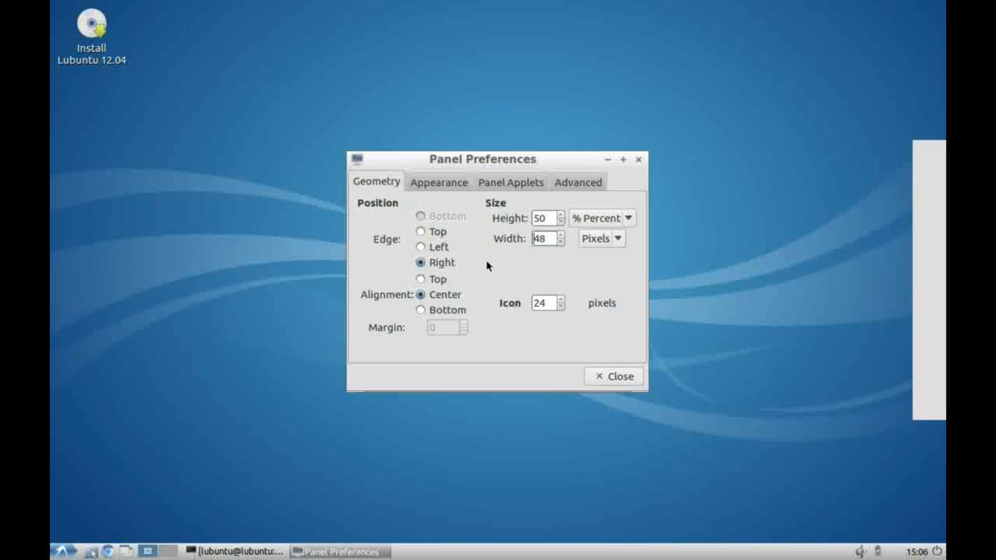
- Try the bottom and top alignments for the new panel, and return it to center alignment
click(423, 310)
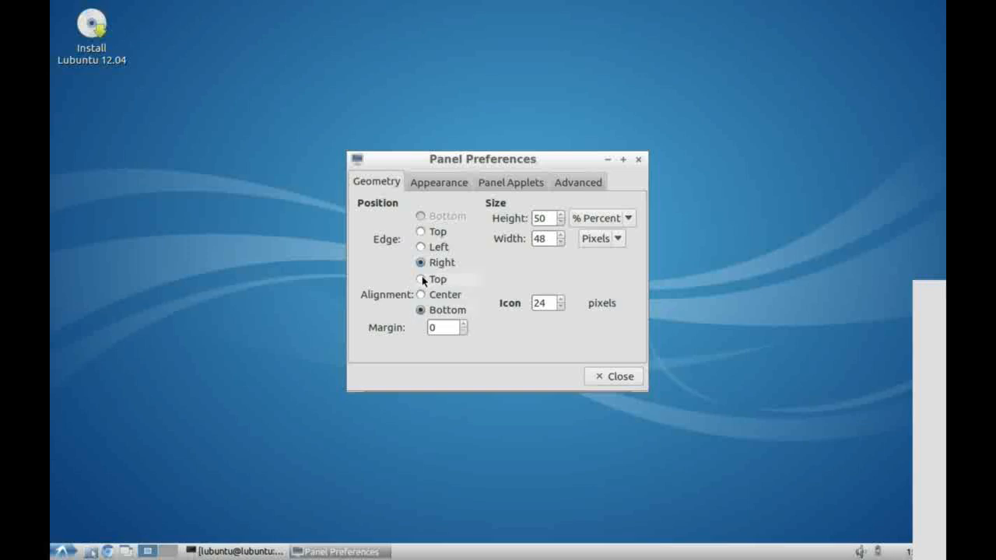
click(421, 279)
click(421, 294)
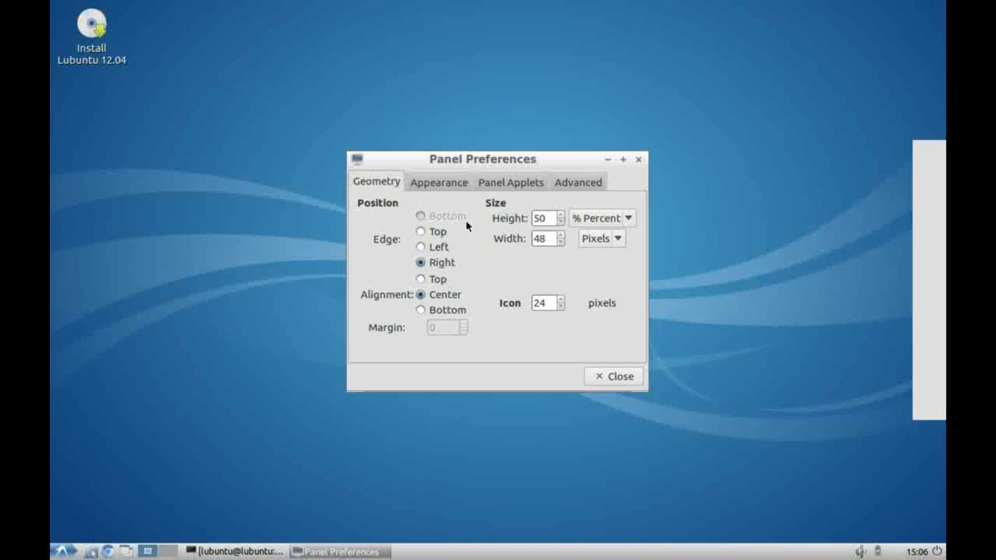
- Give the new panel a solid yellow background in color #FFE200 with an opacity of 213
click(446, 184)
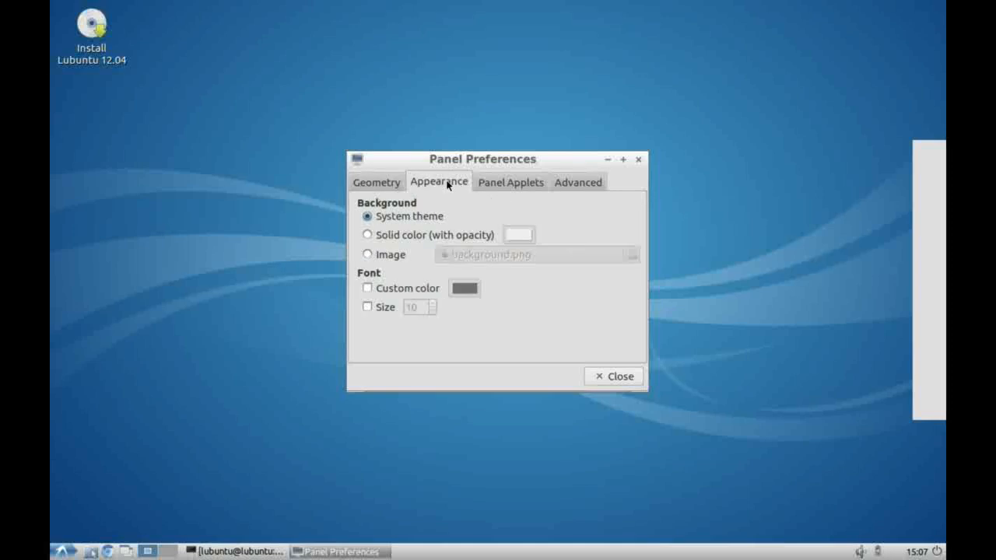
click(368, 235)
click(518, 236)
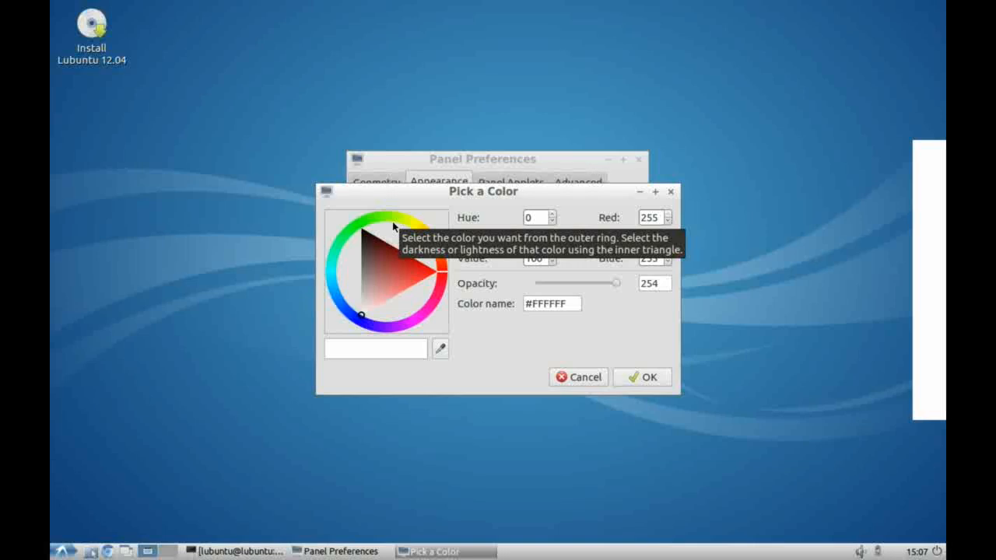
click(421, 231)
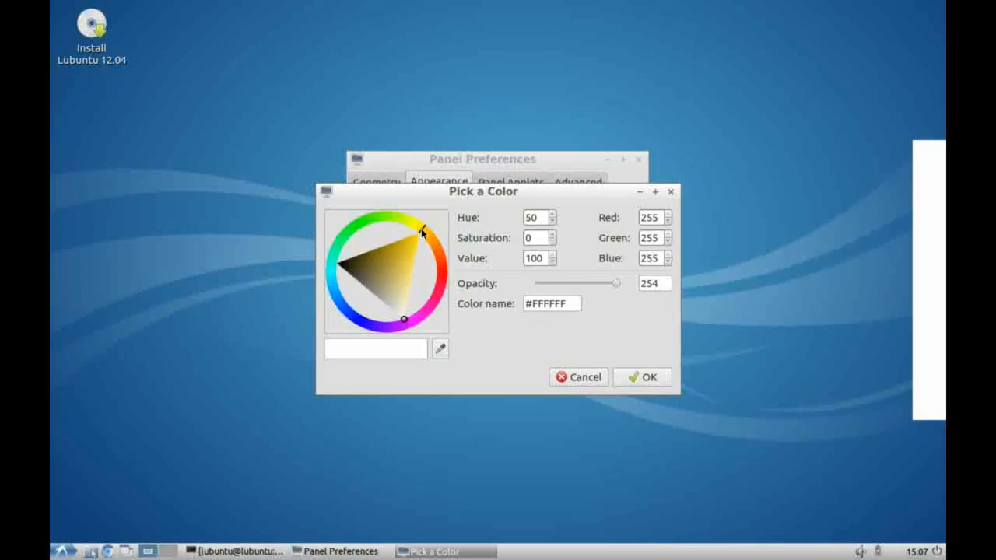
click(441, 351)
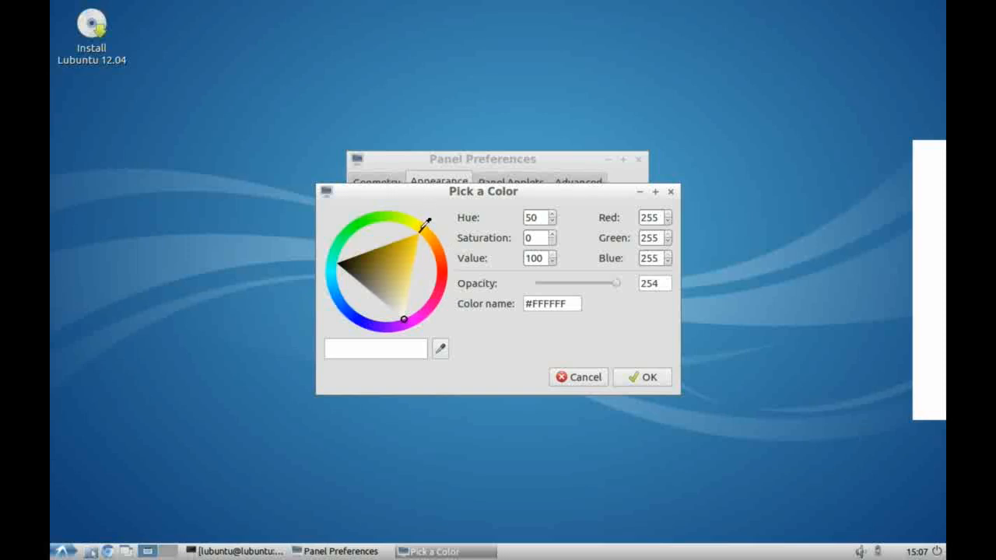
click(421, 225)
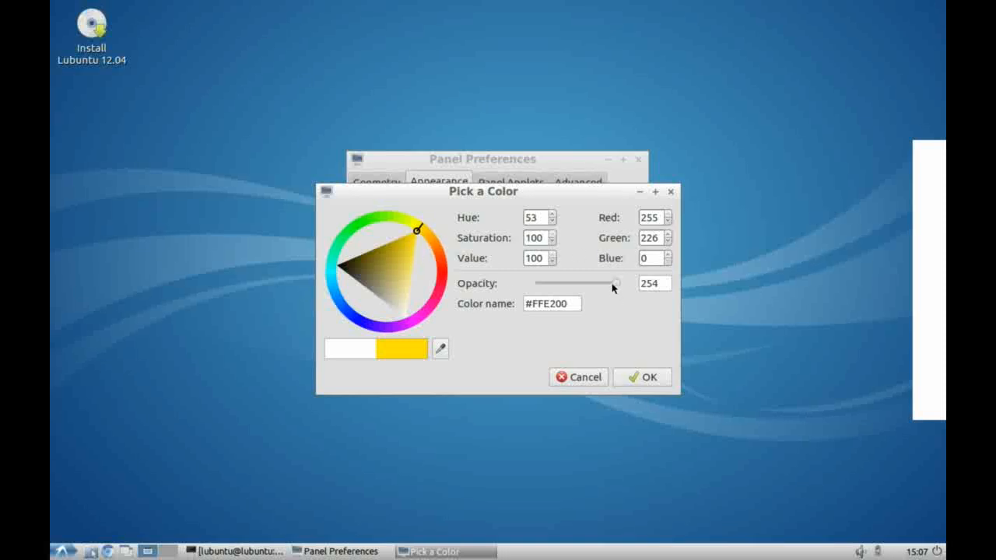
mouse_move(612, 285)
mouse_down()
mouse_move(557, 286)
mouse_move(616, 285)
mouse_move(587, 285)
mouse_move(606, 287)
mouse_up()
click(643, 377)
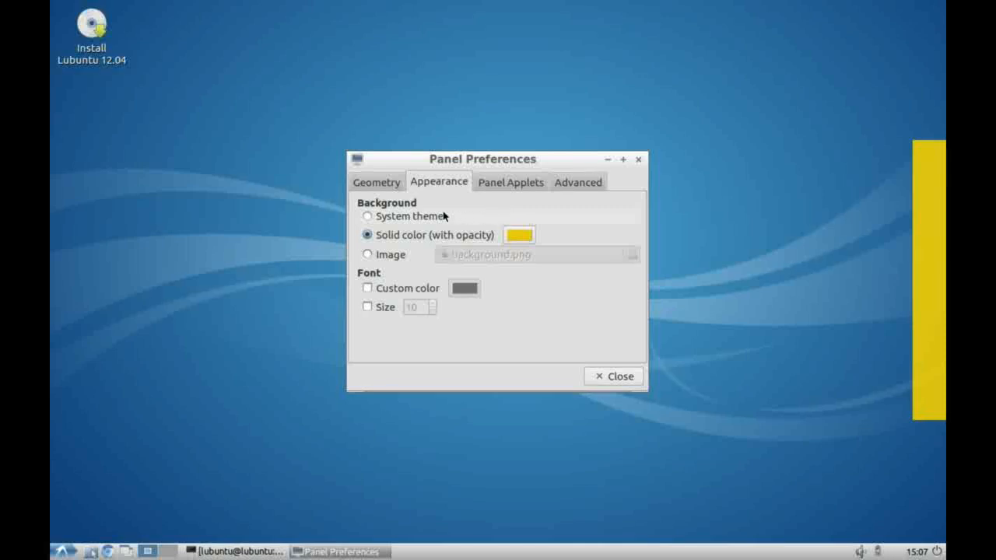
- Lower the opacity of the panel's yellow background to about half and close the panel preferences
click(519, 236)
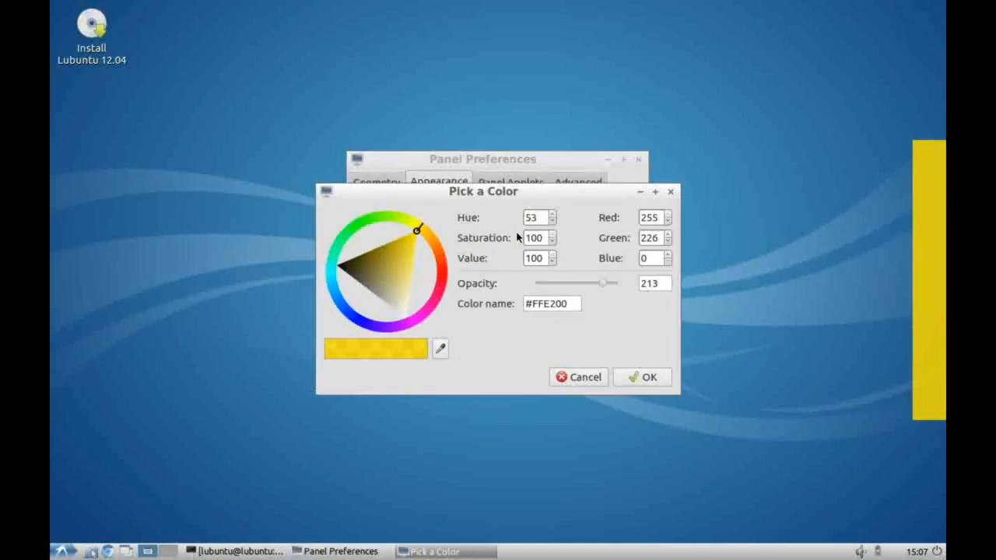
drag(604, 285, 576, 285)
click(650, 379)
click(643, 378)
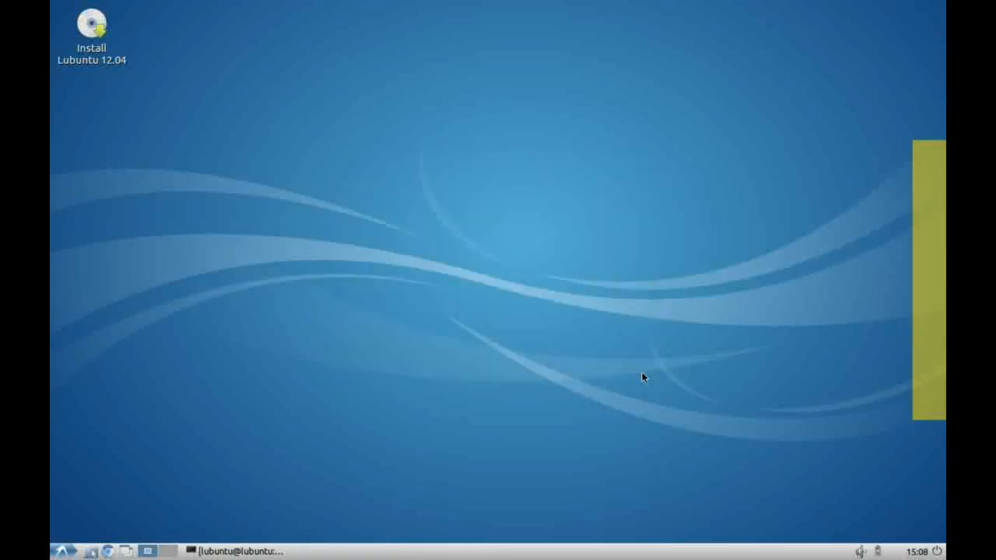
- Reopen the settings of the yellow panel and add the Keyboard Layout Switcher plugin to it
right_click(923, 296)
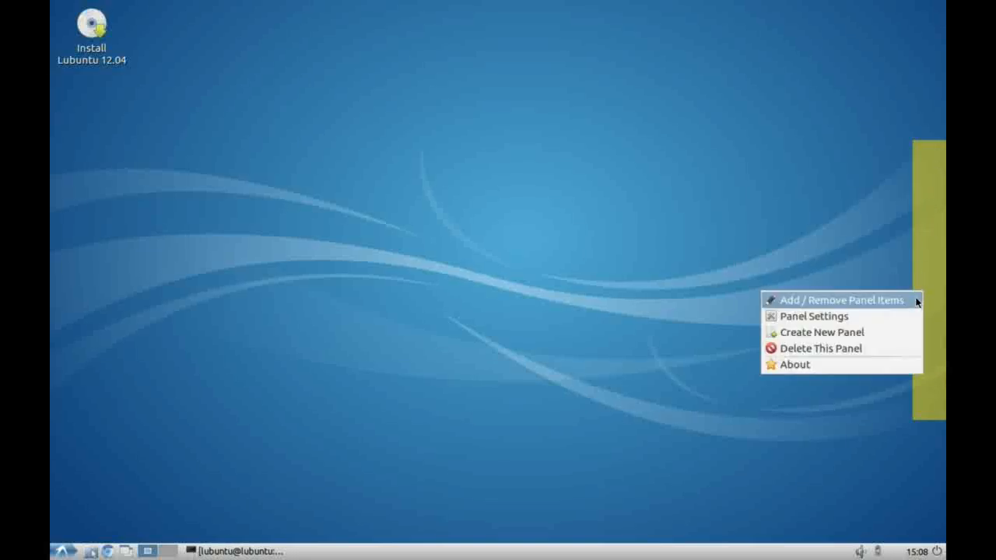
click(847, 317)
click(419, 183)
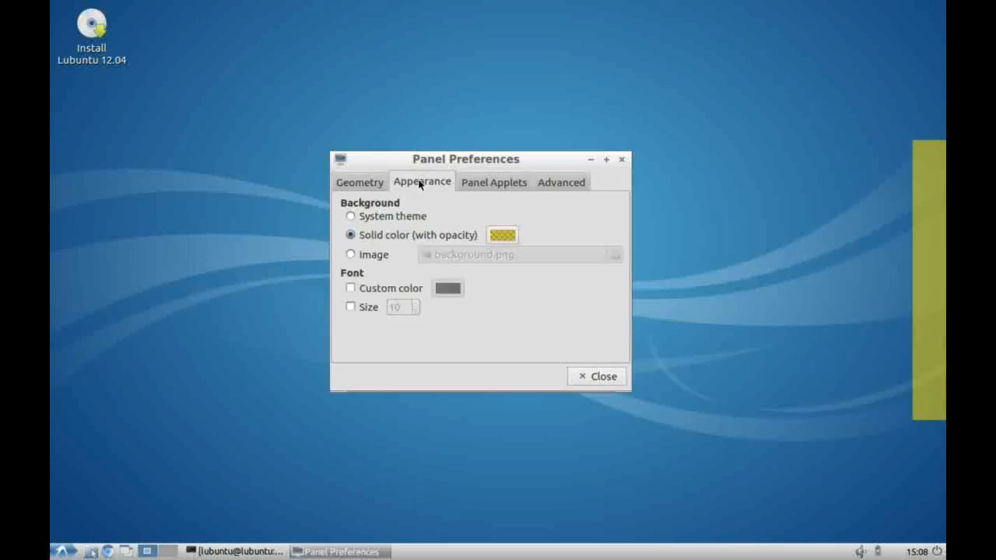
click(482, 185)
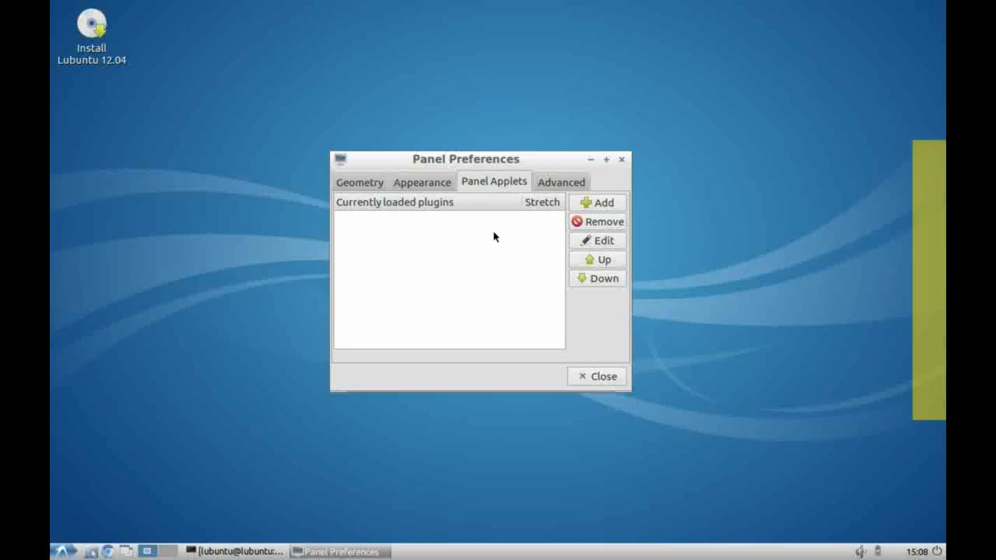
click(604, 204)
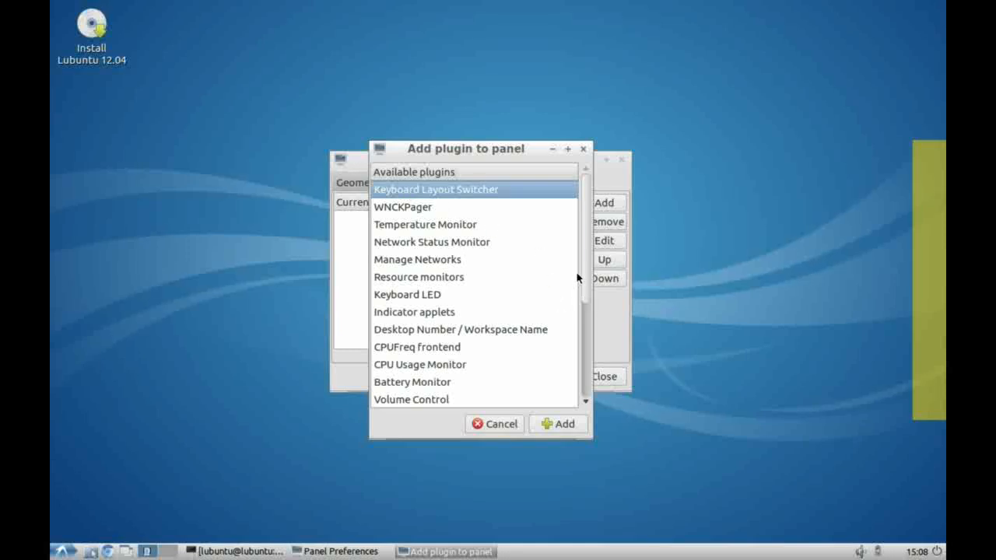
mouse_move(586, 269)
mouse_down()
mouse_move(565, 412)
mouse_move(569, 265)
mouse_up()
click(510, 281)
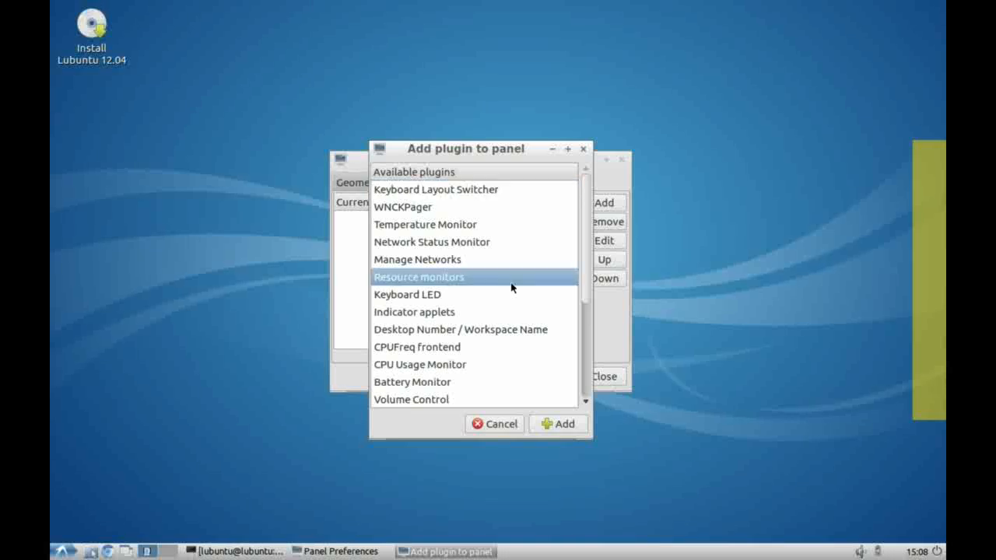
click(481, 194)
click(565, 425)
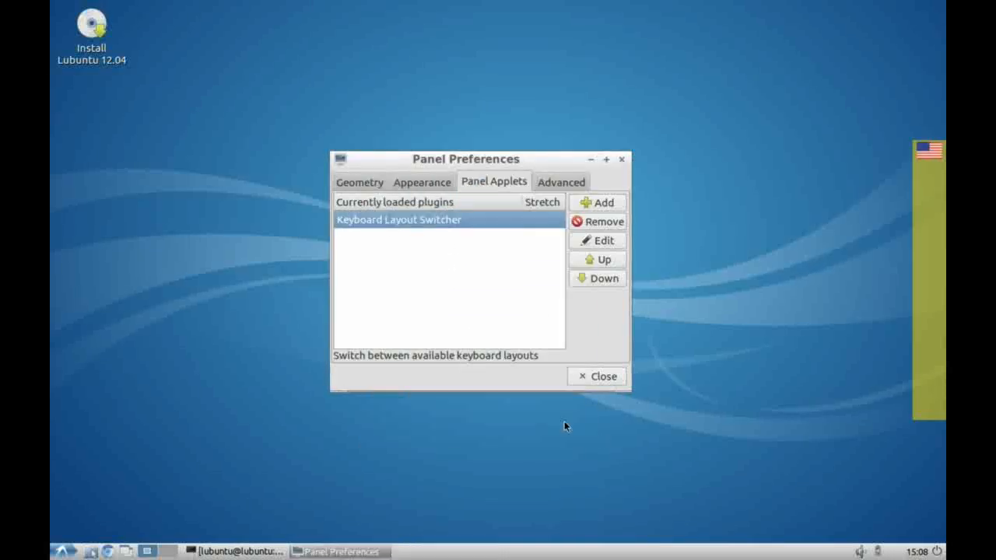
- Add the Temperature Monitor and Resource monitors plugins to the yellow panel
click(604, 202)
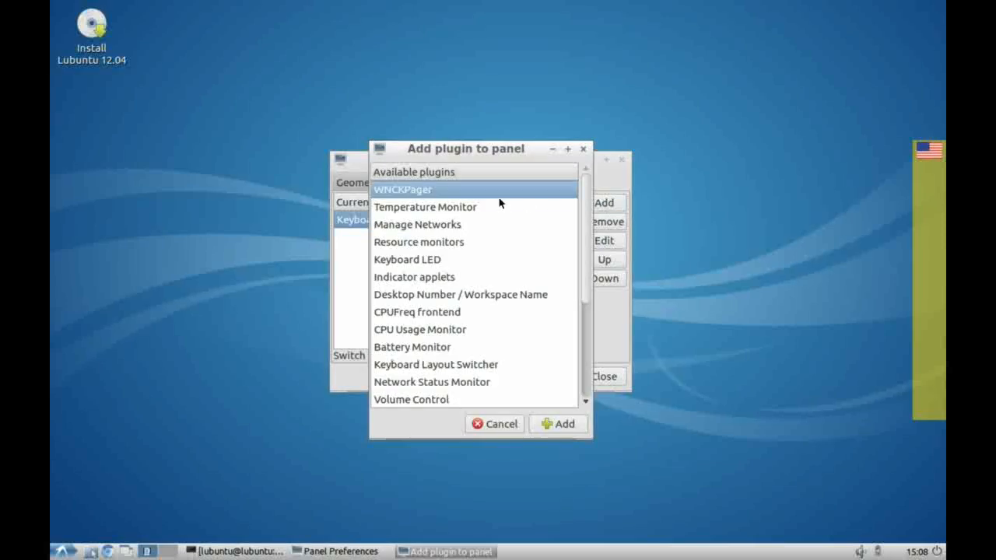
click(456, 209)
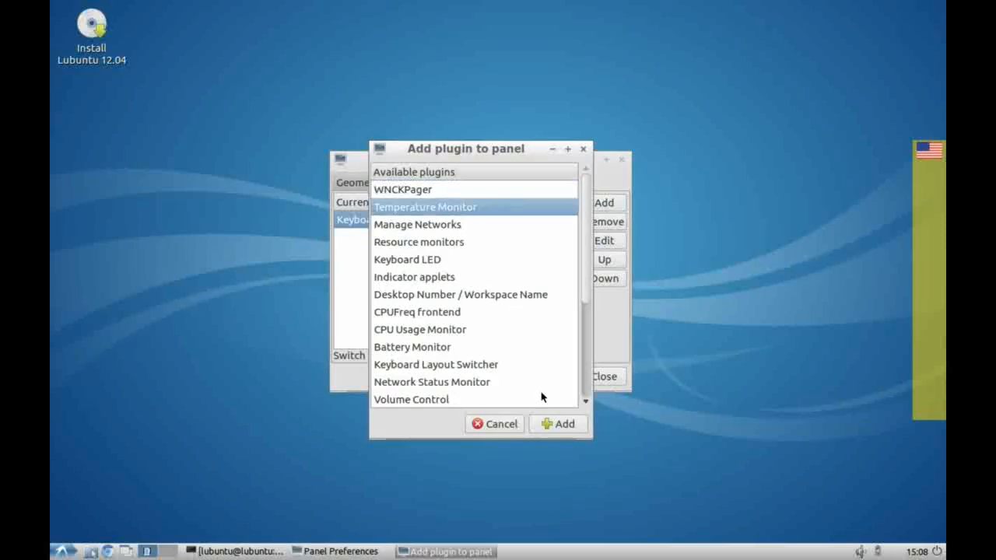
click(558, 422)
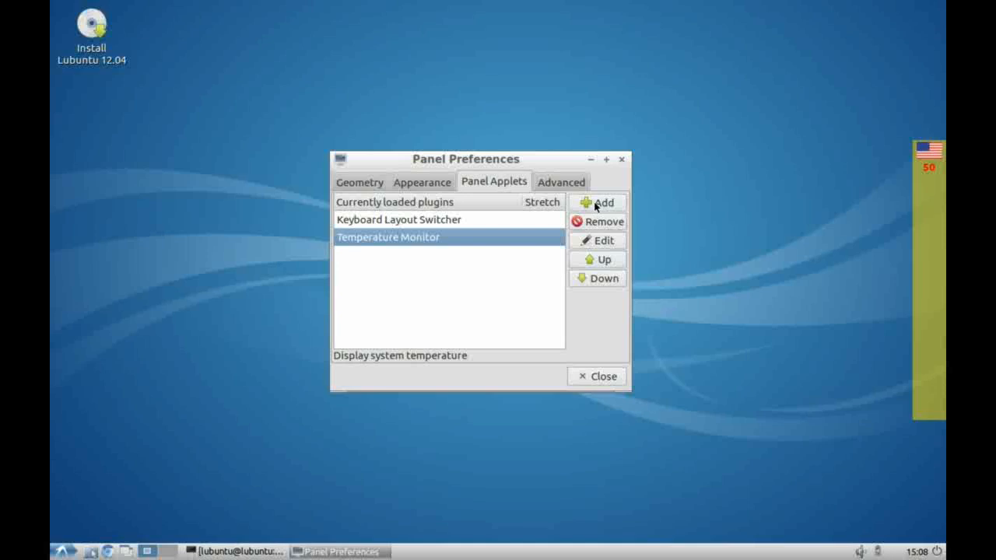
click(596, 204)
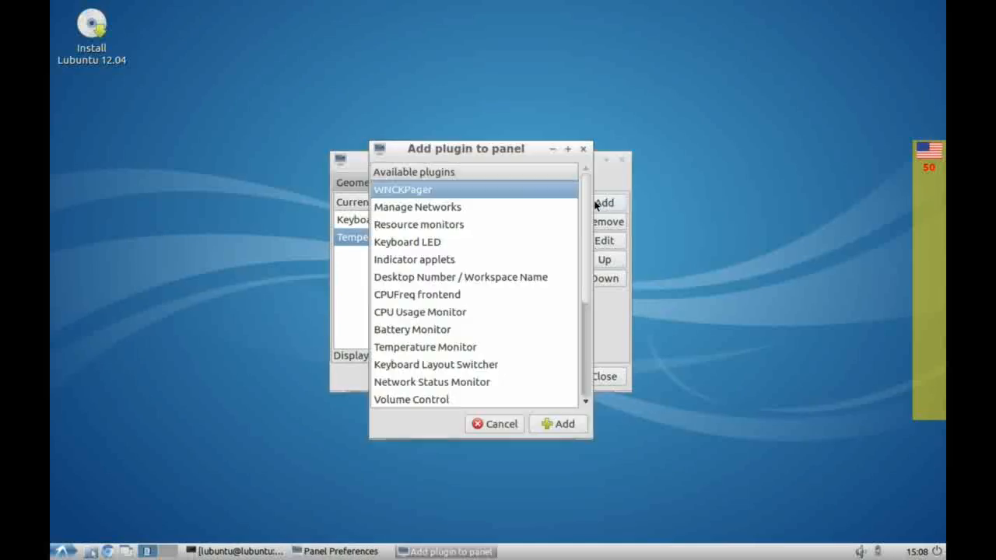
click(429, 225)
click(552, 424)
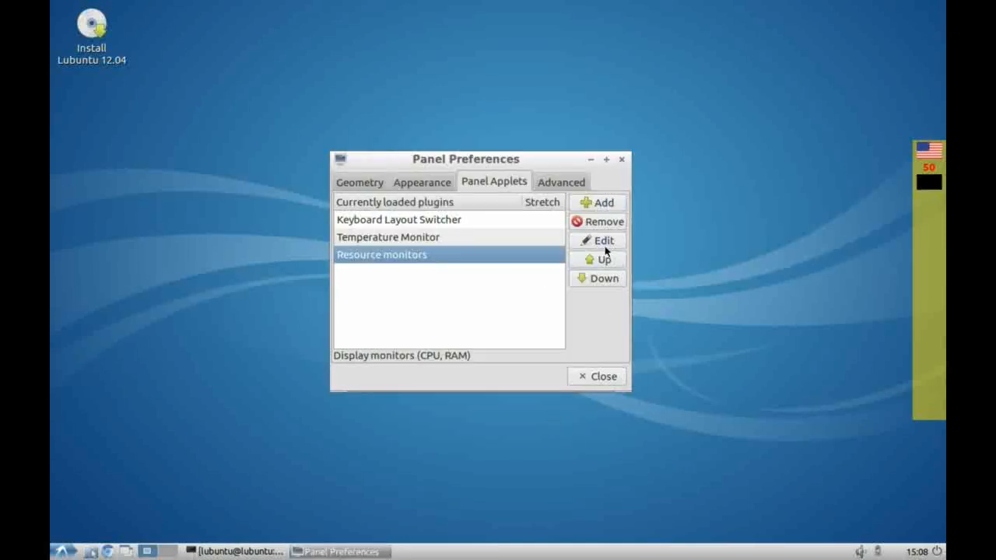
- Add the Desktop Number / Workspace Name plugin to the yellow panel
click(598, 204)
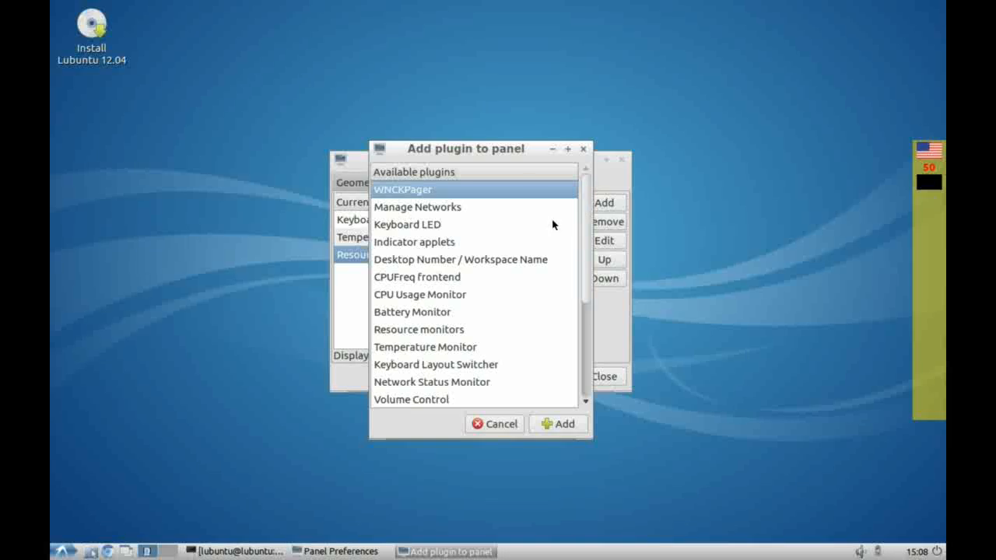
click(440, 260)
click(567, 424)
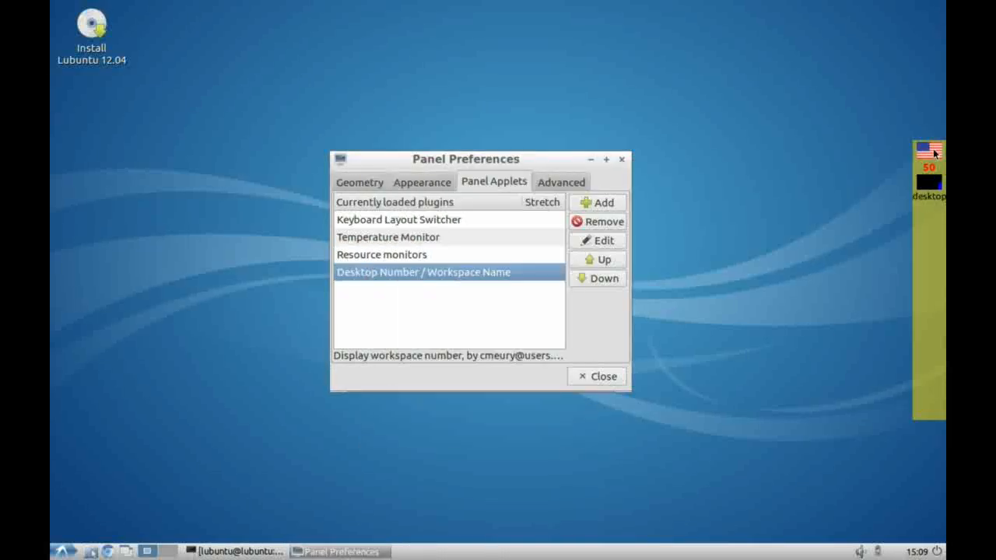
click(490, 234)
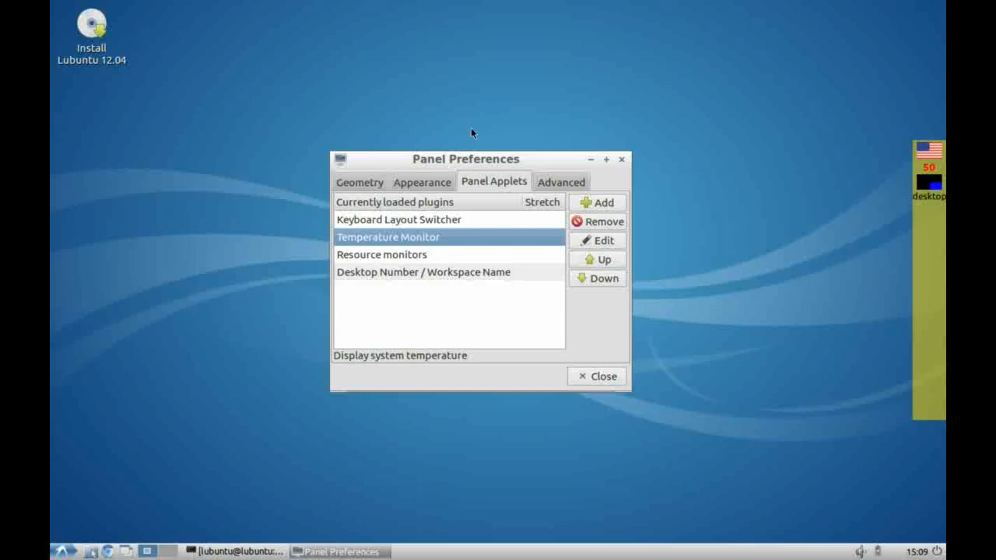
- Reduce the yellow panel's height to 12 percent in its geometry settings
click(359, 187)
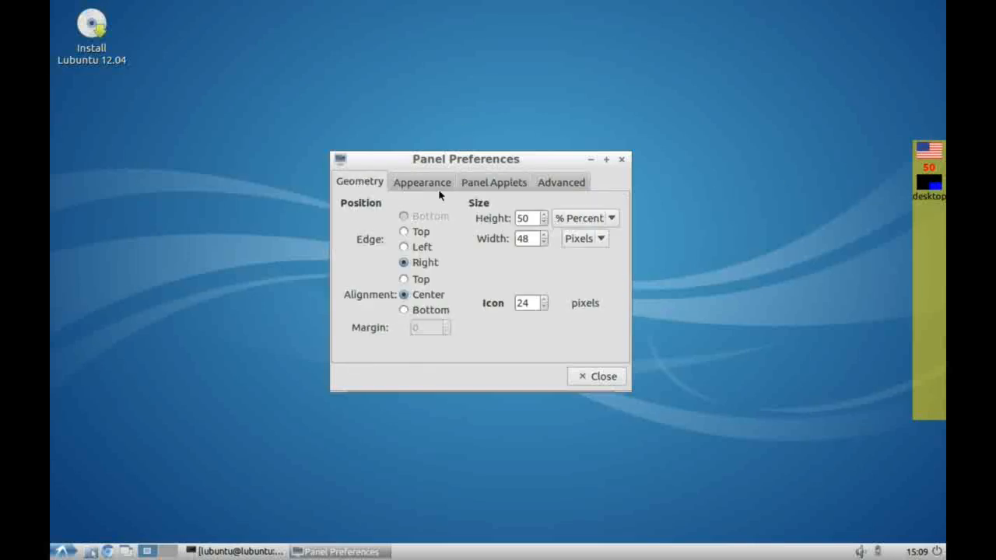
click(545, 222)
drag(544, 222, 545, 223)
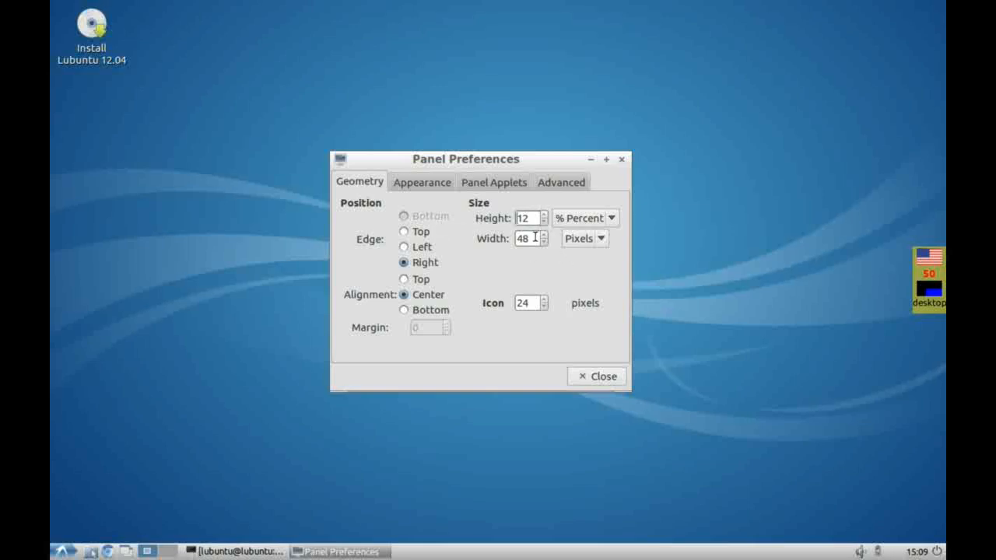
- Set the yellow panel's width to 112 pixels and its icon size to 53 pixels
click(544, 235)
click(544, 235)
click(544, 235)
drag(541, 234, 541, 238)
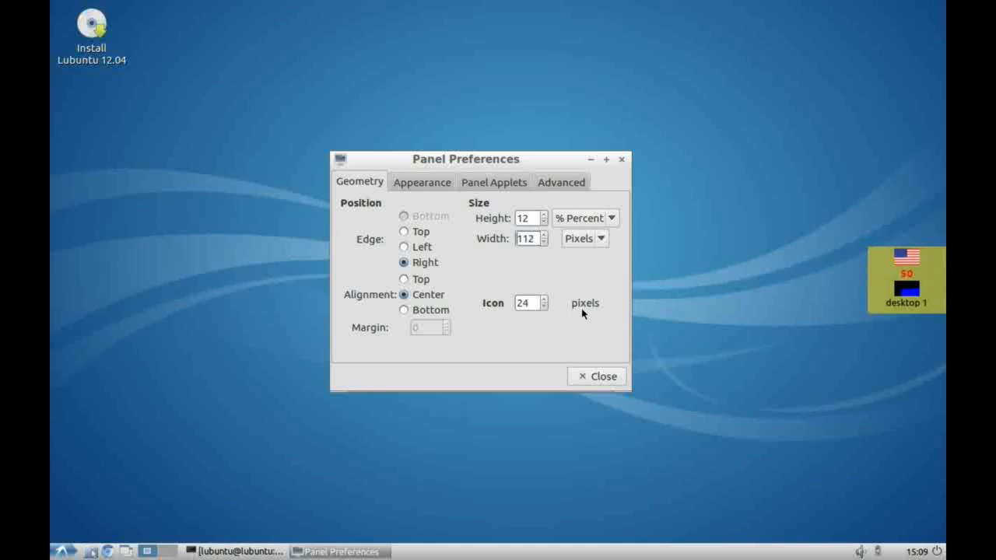
drag(543, 302, 543, 302)
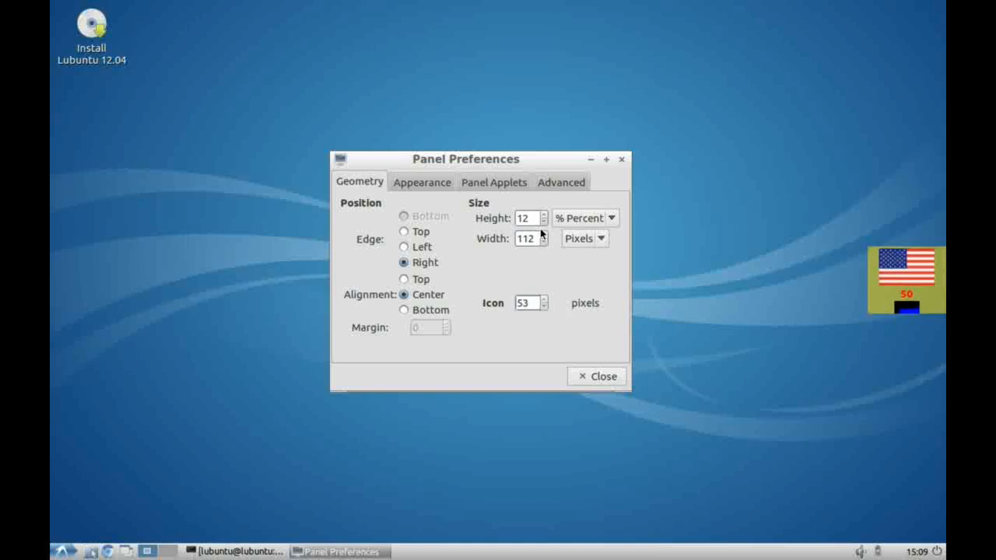
- Increase the yellow panel's height to 16 percent in its geometry settings
drag(543, 226, 545, 224)
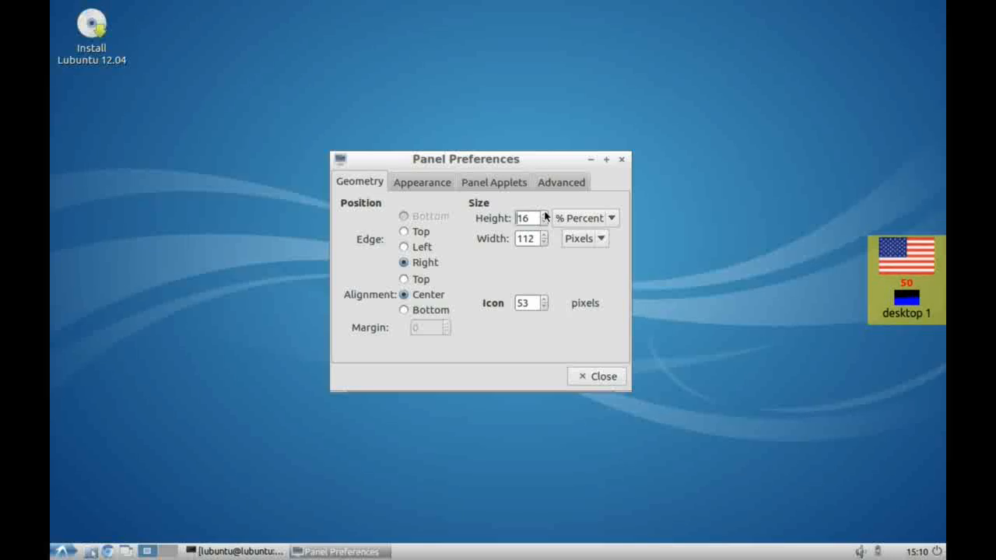
click(494, 182)
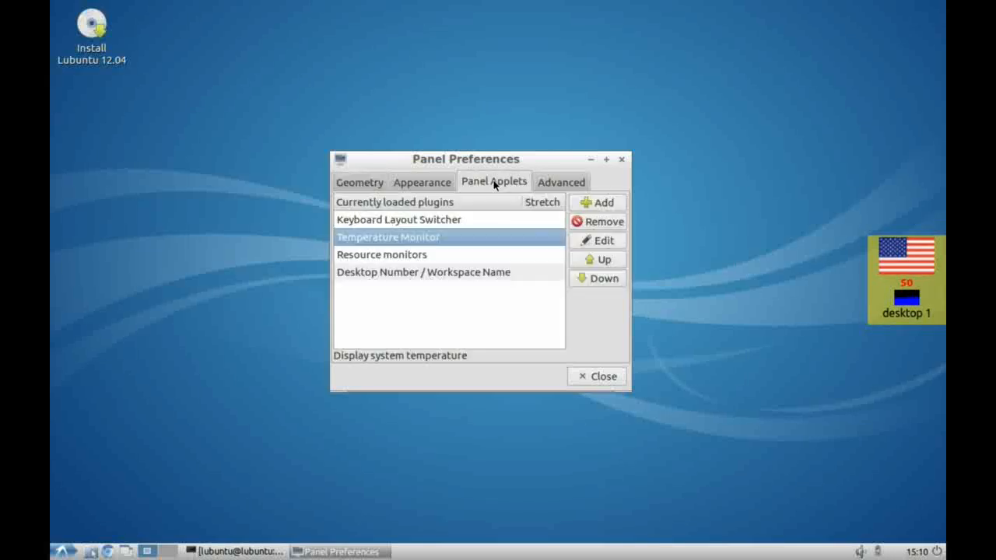
- Turn on automatic hiding so the yellow panel minimizes when not in use, and reveal the hidden panel
click(553, 182)
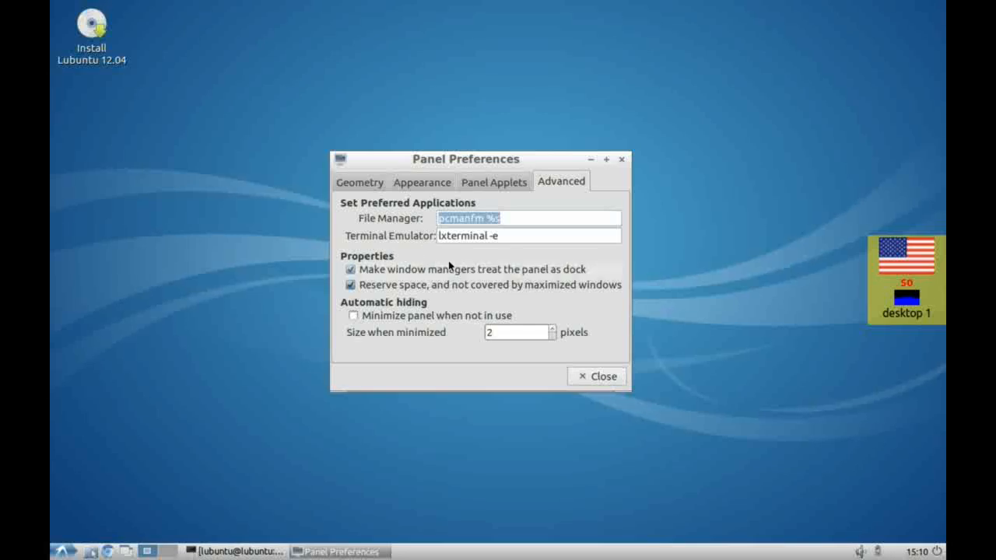
click(354, 316)
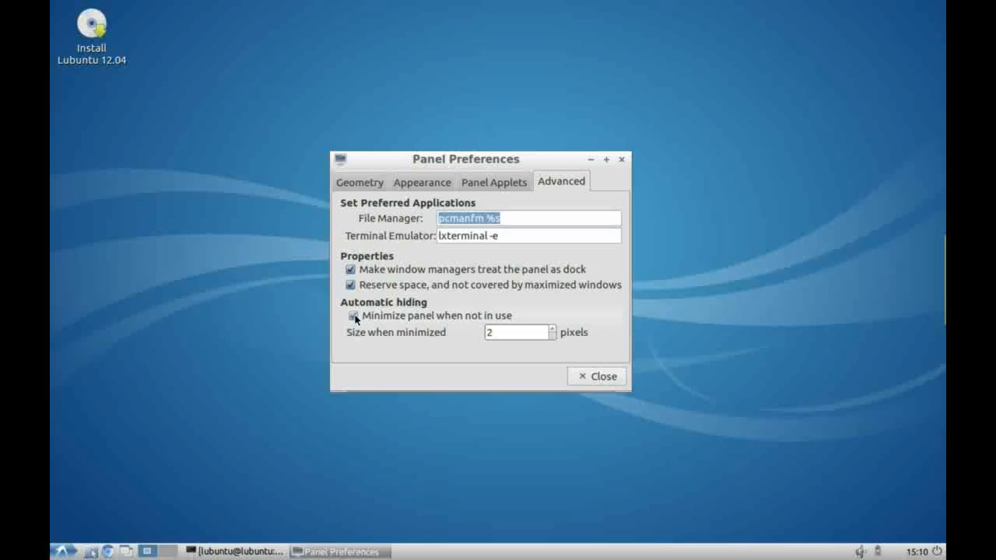
mouse_move(945, 288)
- Set the yellow panel's minimized size to 7 pixels and close its preferences
click(553, 328)
click(552, 336)
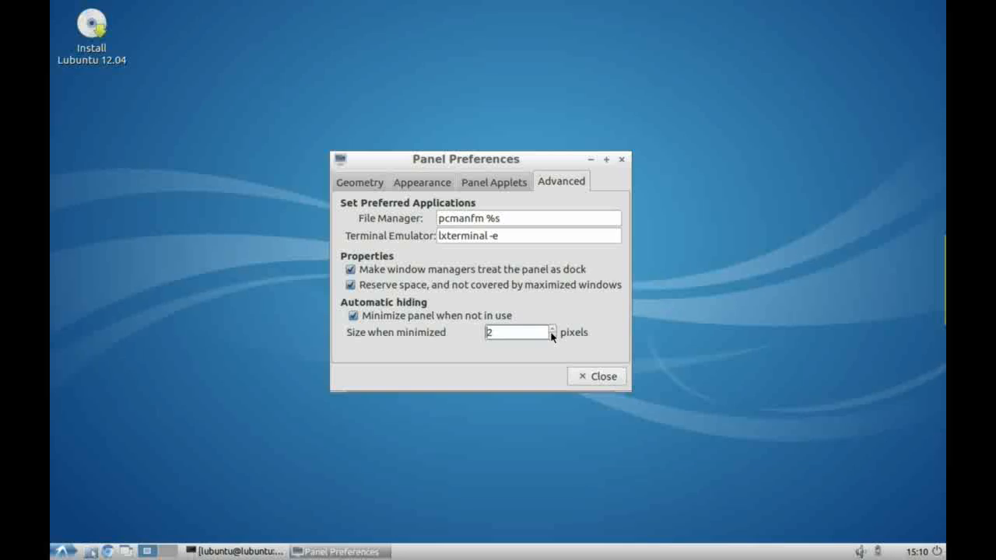
click(551, 328)
click(551, 329)
click(551, 328)
click(551, 328)
click(552, 329)
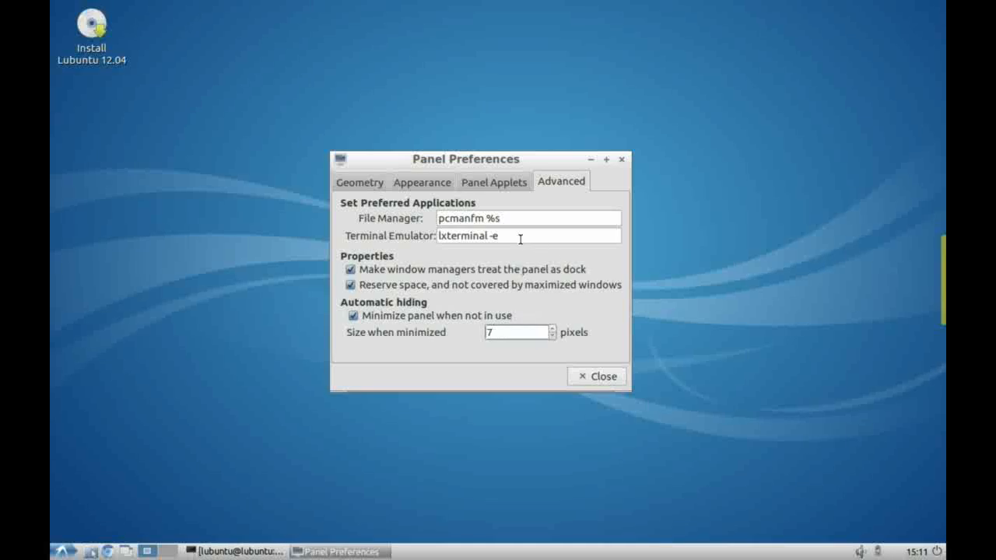
click(433, 182)
click(367, 182)
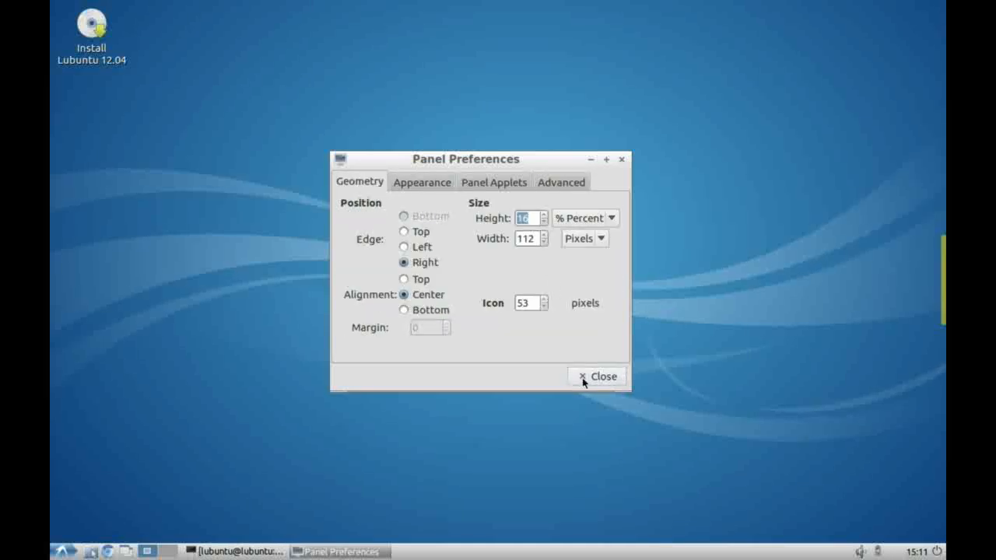
click(609, 377)
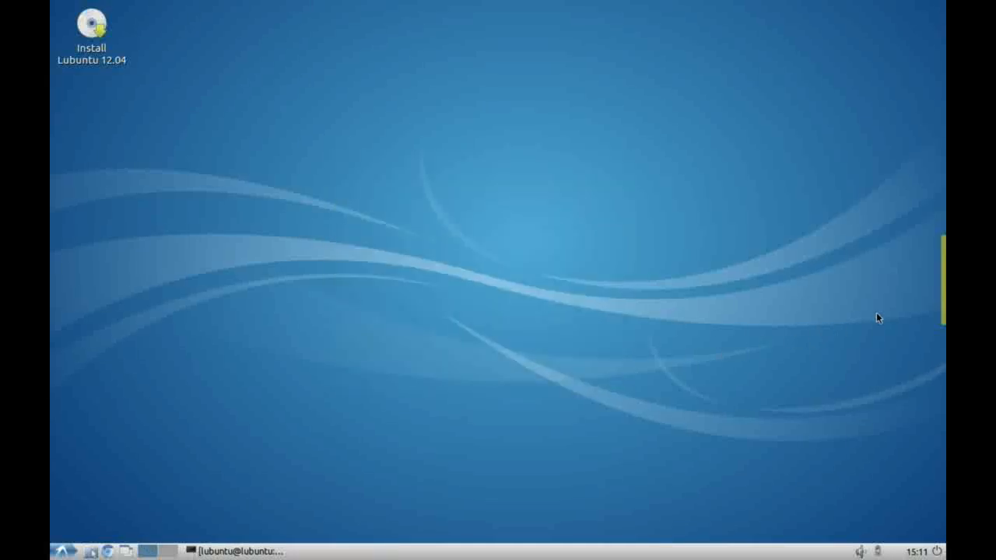
mouse_move(944, 297)
- Change the desktop wallpaper to 1204-happy-new-year.png in the desktop preferences
right_click(340, 165)
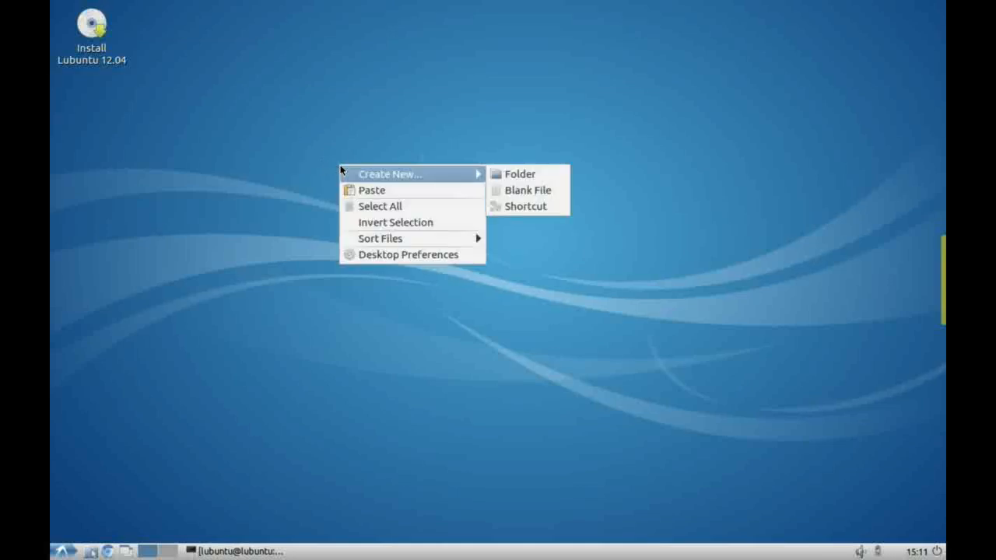
click(392, 257)
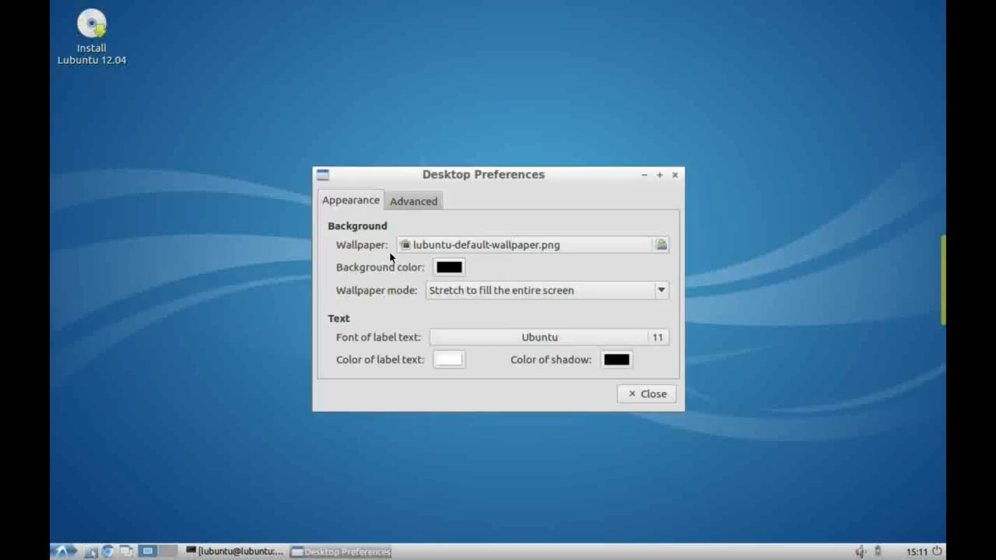
click(662, 245)
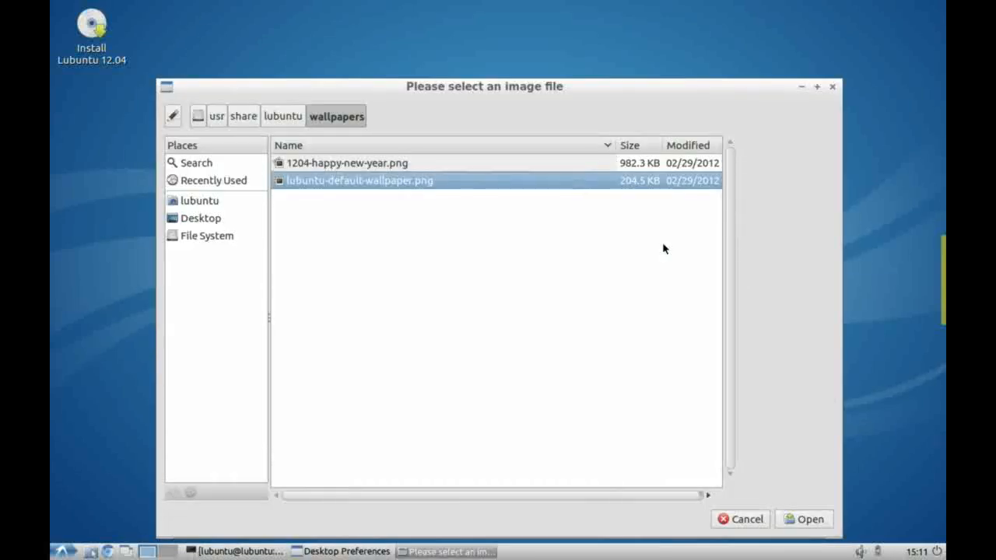
click(308, 165)
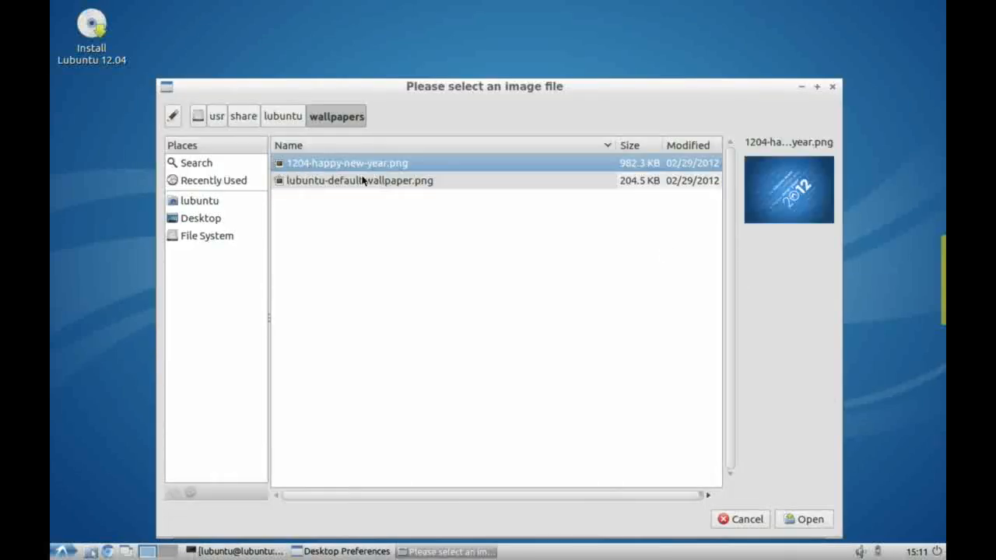
click(807, 519)
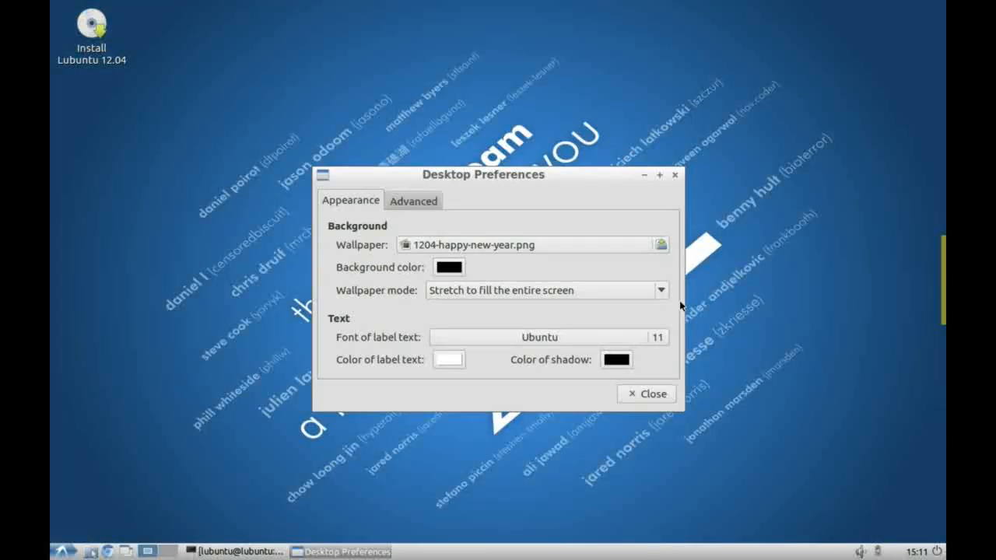
- Try the wallpaper modes Stretch to fit the screen and Center on the screen
click(661, 289)
click(660, 290)
click(660, 291)
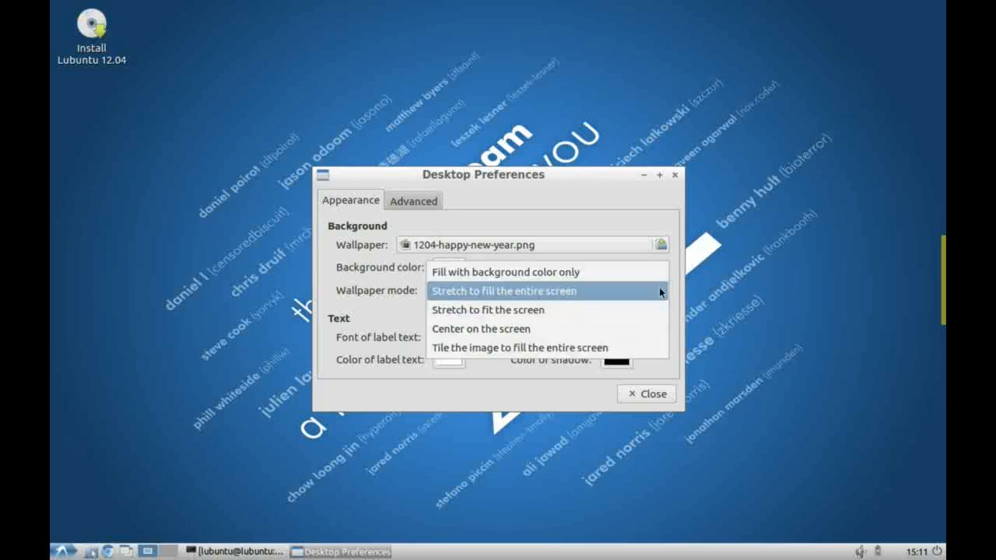
click(542, 310)
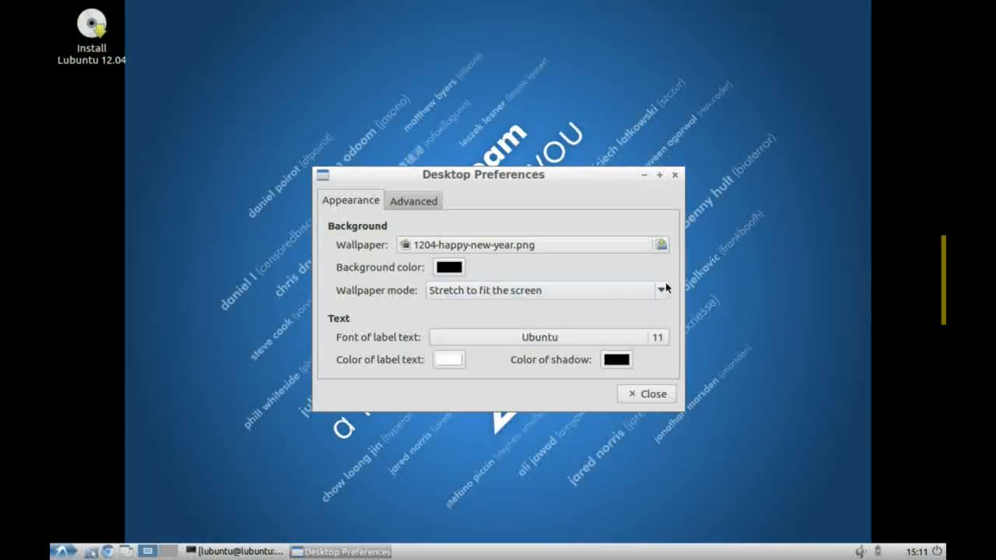
click(660, 292)
click(559, 309)
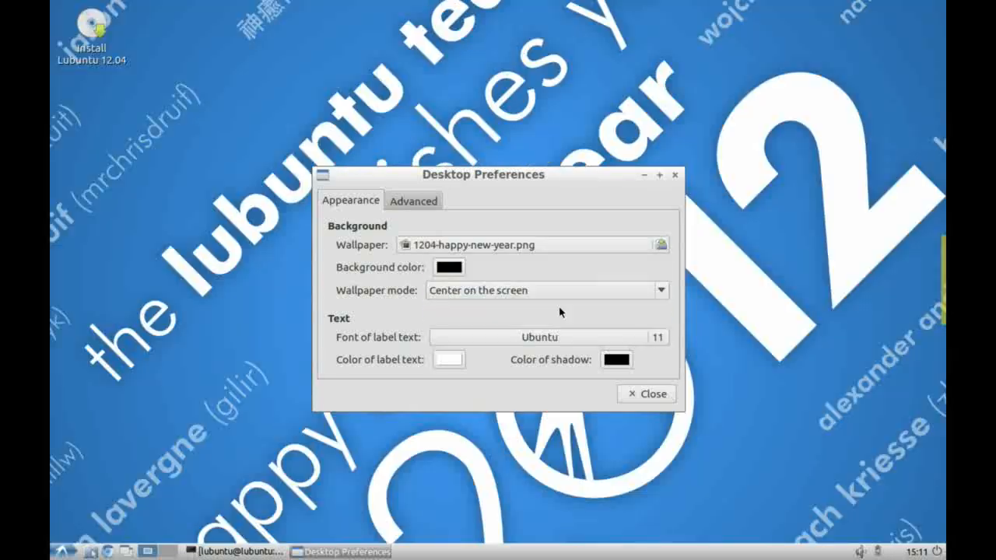
- Try tiling the wallpaper over the entire screen and return the mode to Stretch to fill the entire screen
click(660, 289)
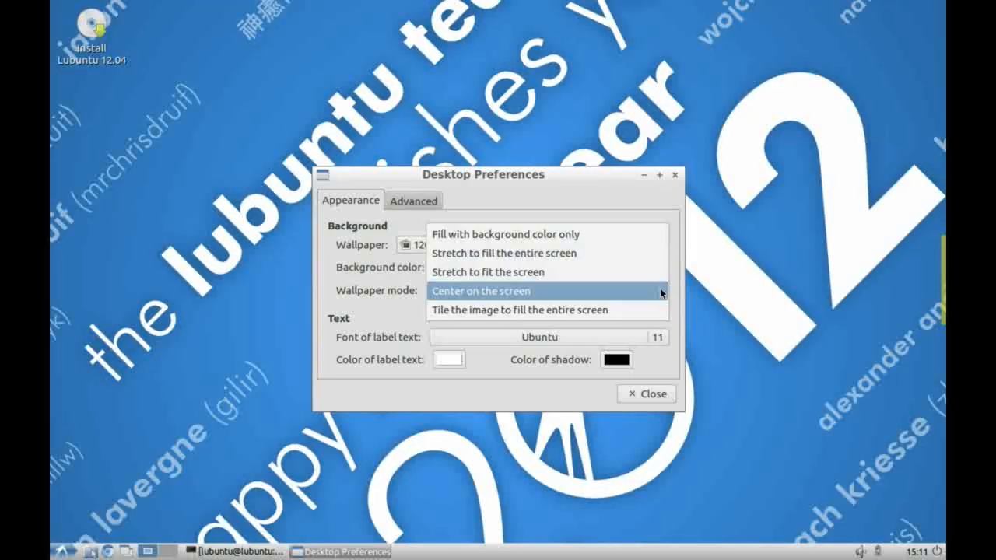
click(563, 310)
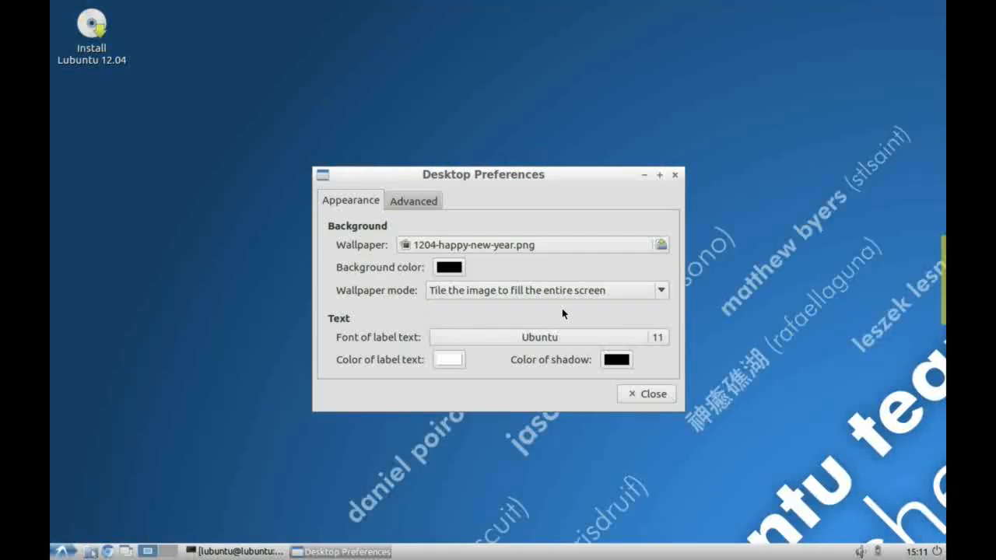
click(659, 290)
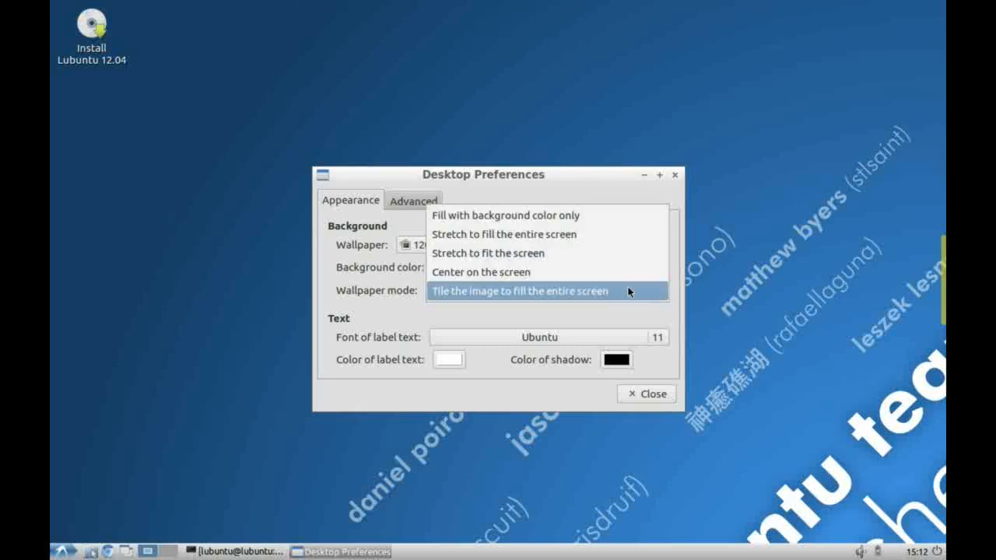
click(534, 236)
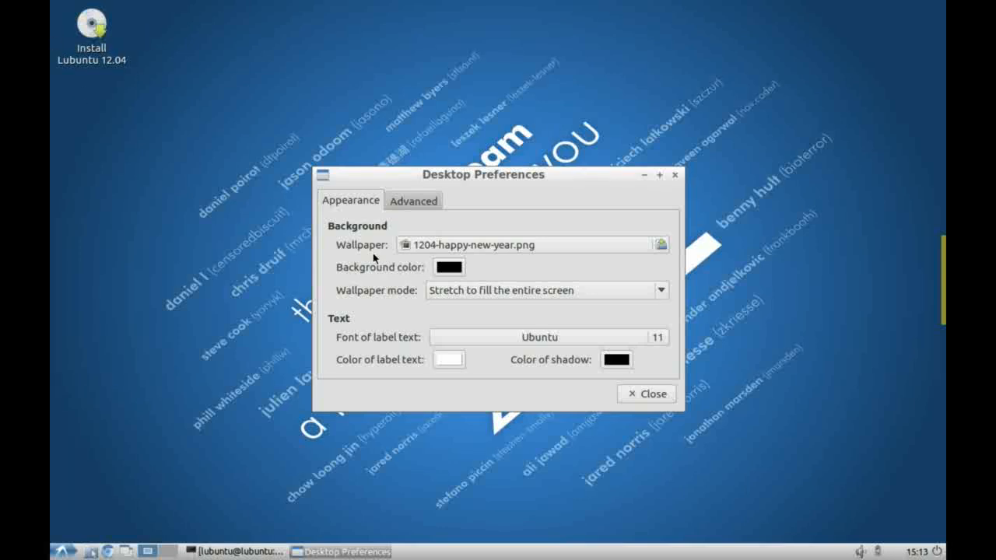
- Set the font size of the desktop label text to 14
click(658, 340)
click(643, 333)
click(643, 334)
click(643, 334)
click(643, 334)
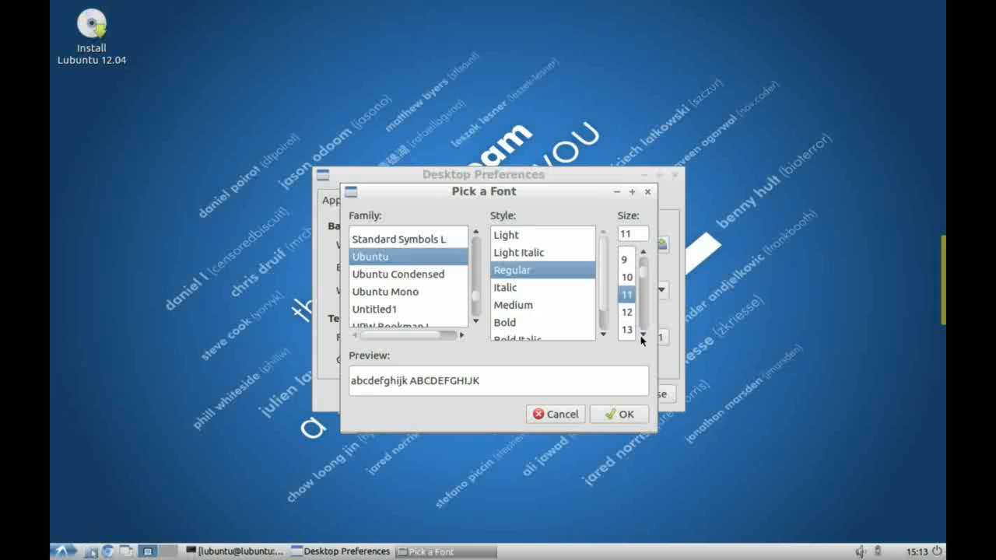
click(643, 335)
click(625, 332)
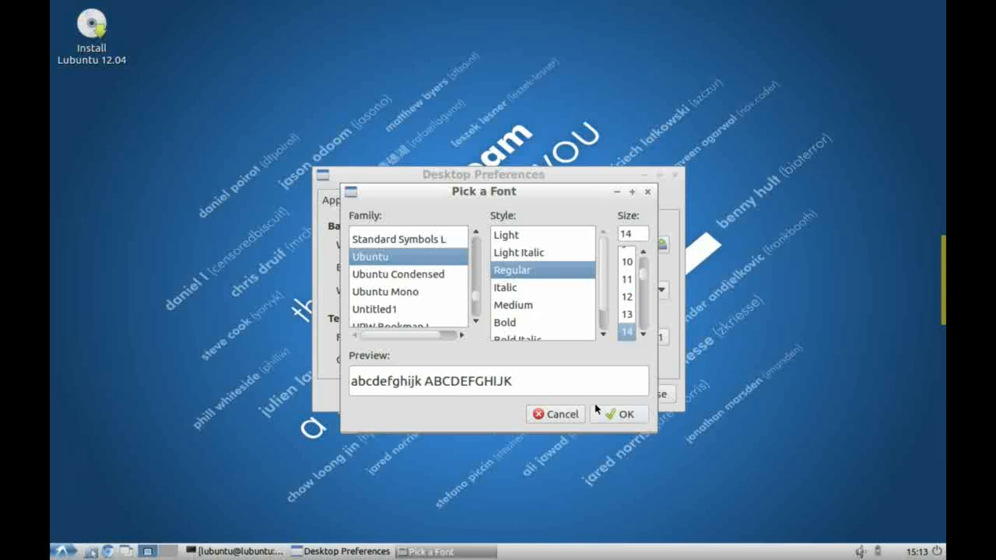
click(624, 415)
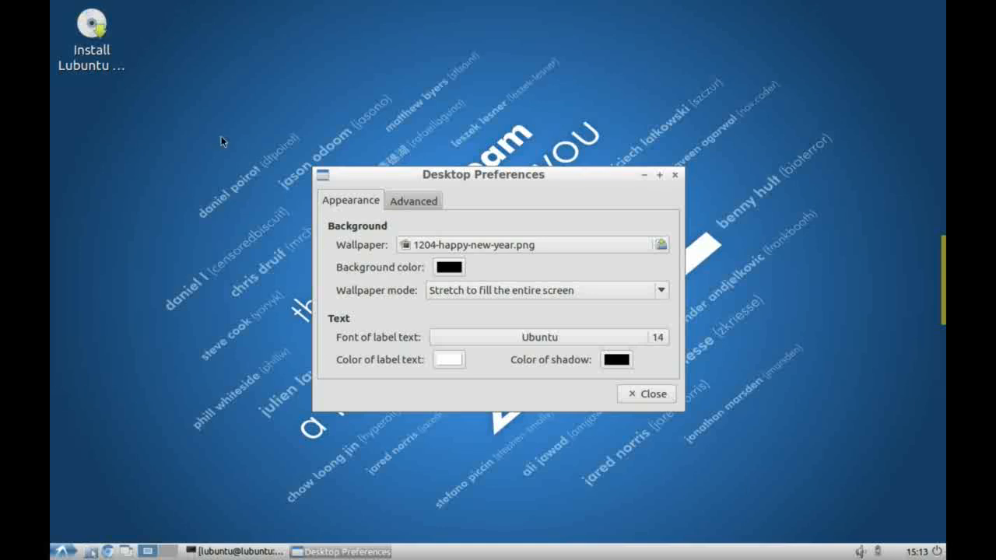
- Change the font family of the desktop label text to Nimbus Mono L in Regular style
click(512, 340)
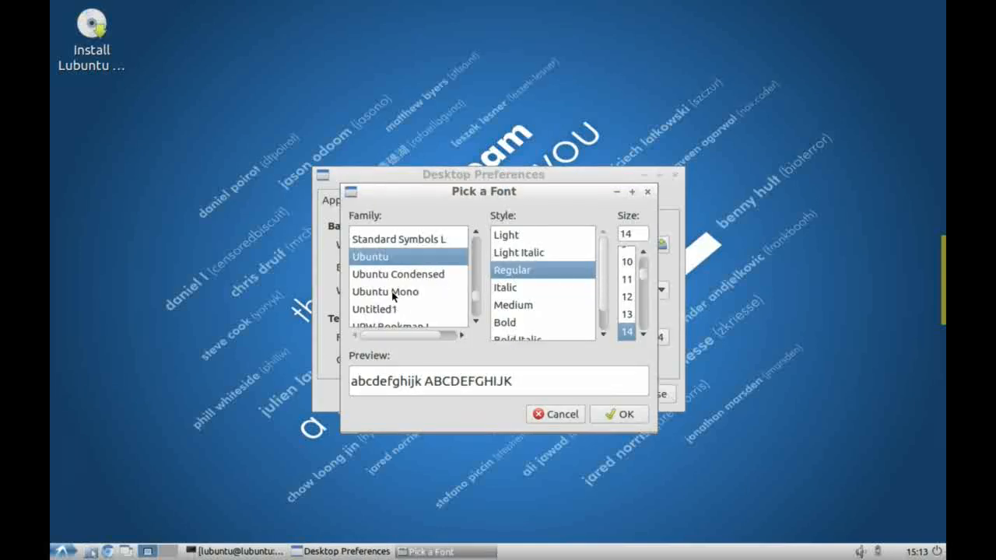
drag(476, 293, 476, 274)
click(415, 272)
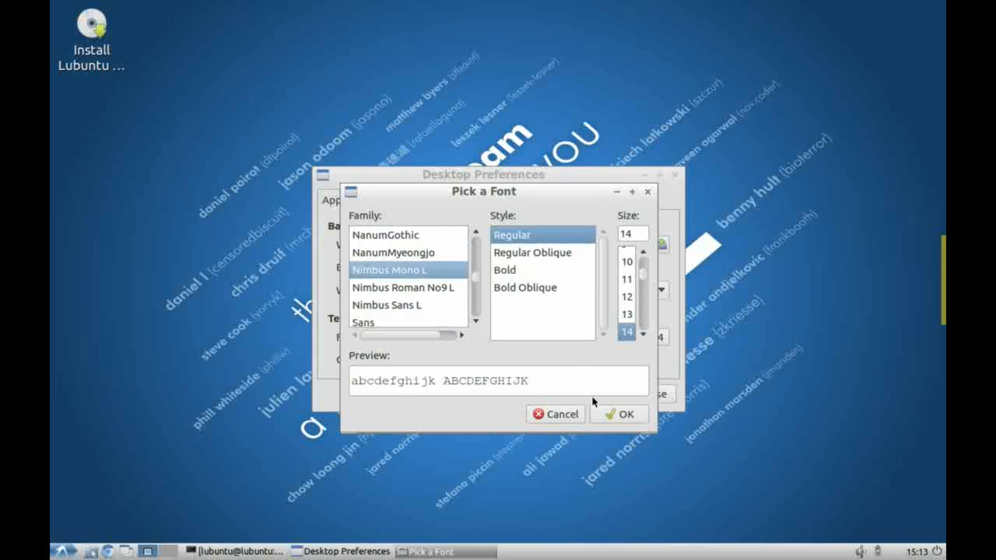
click(626, 414)
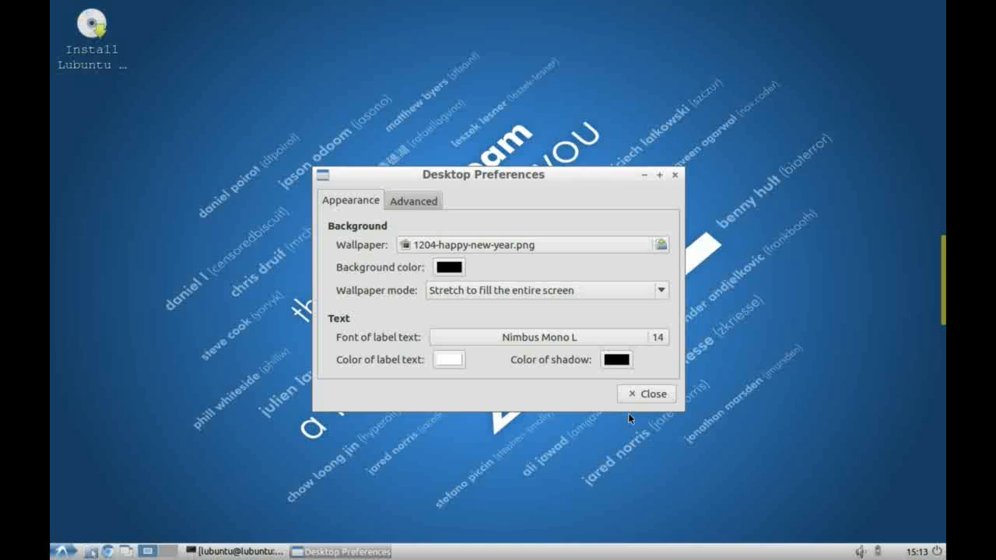